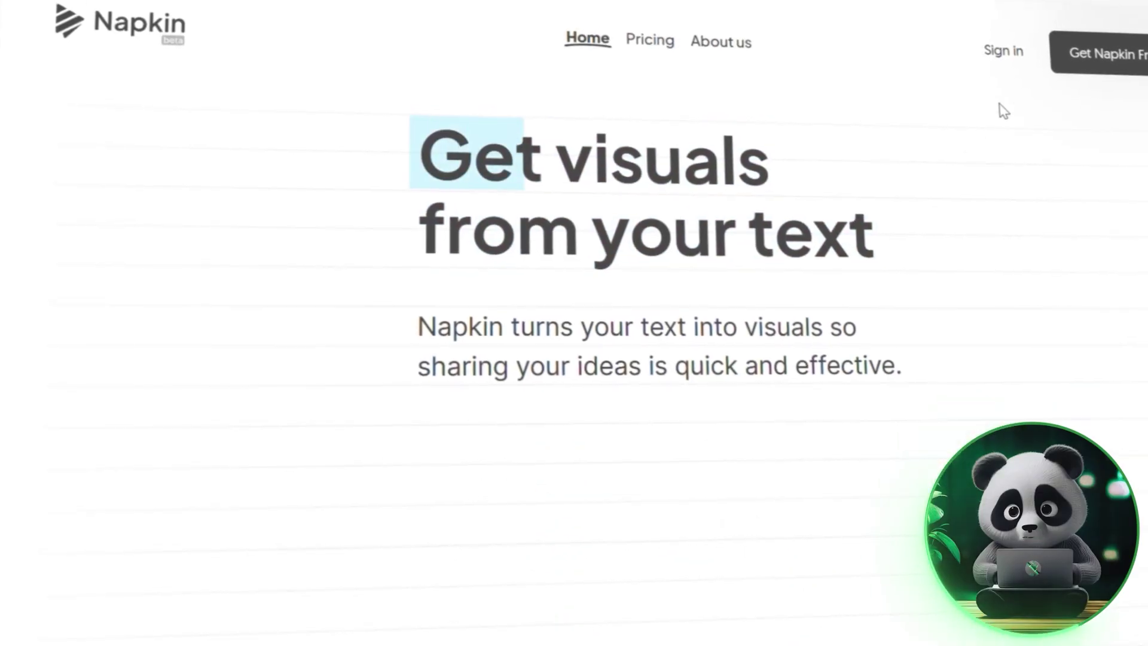
Step: Sign in to Napkin and start a first napkin from the welcome page
left_click(1009, 54)
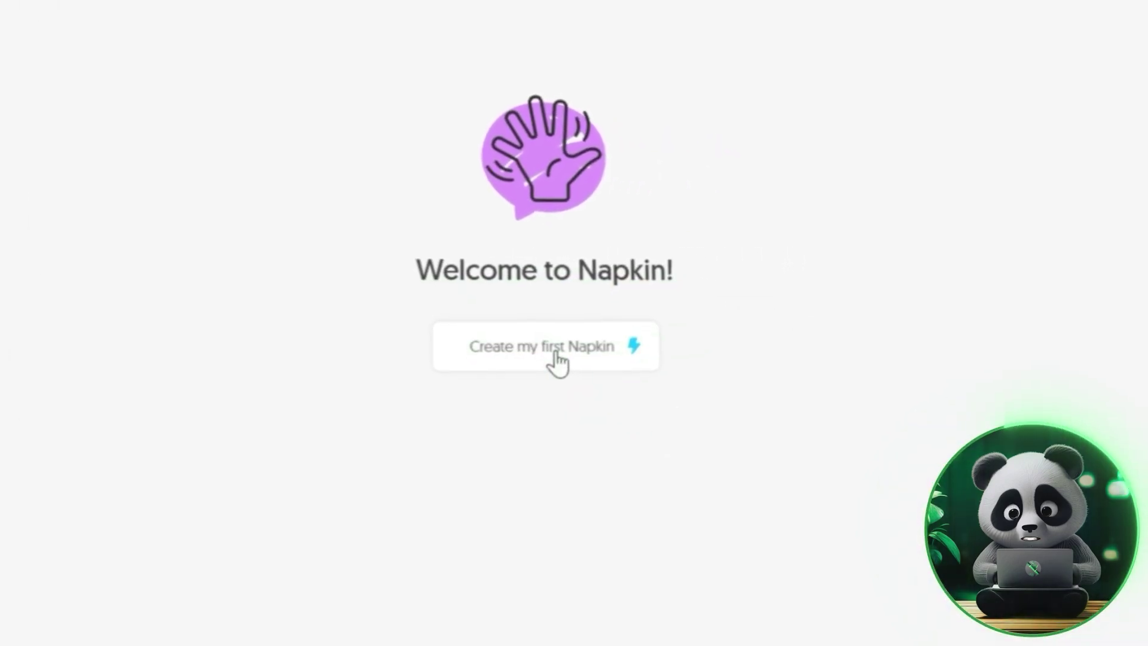
left_click(550, 349)
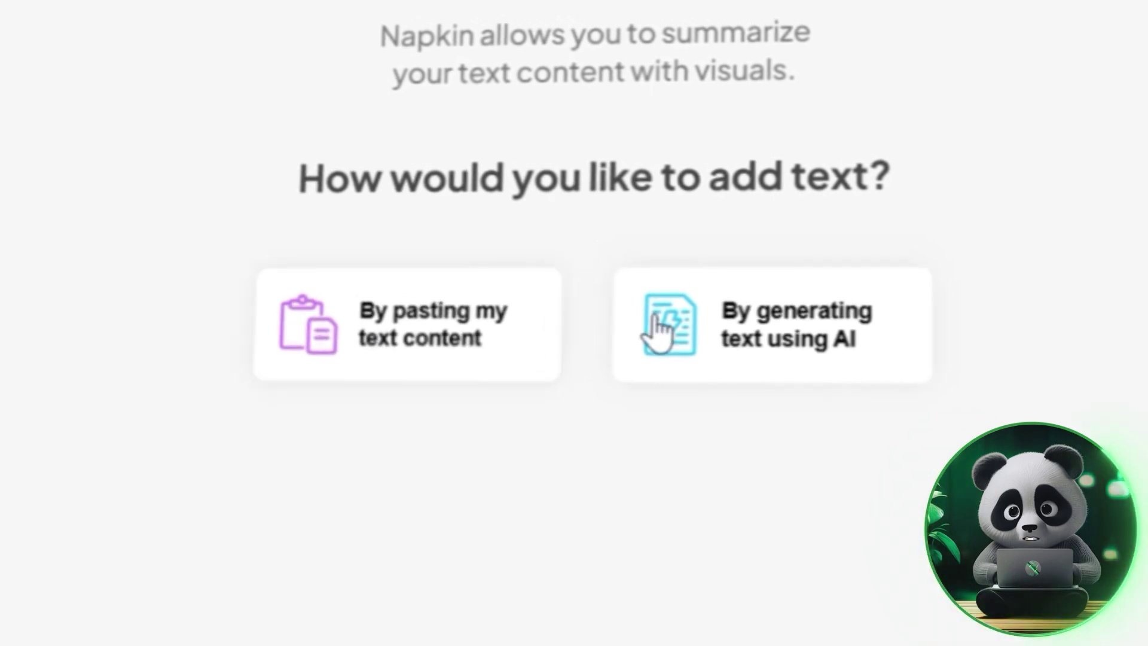
Step: Have AI write a document from the prompt 'create a flowchart on steps to launch a product'
left_click(807, 339)
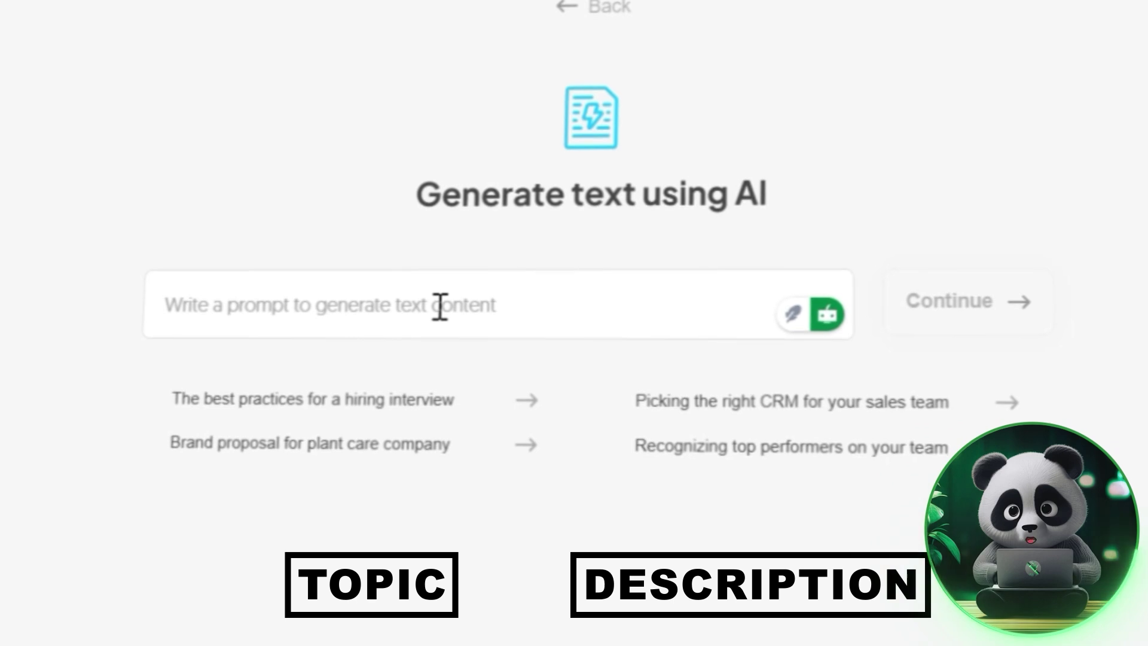
type("reate a flowchart on s")
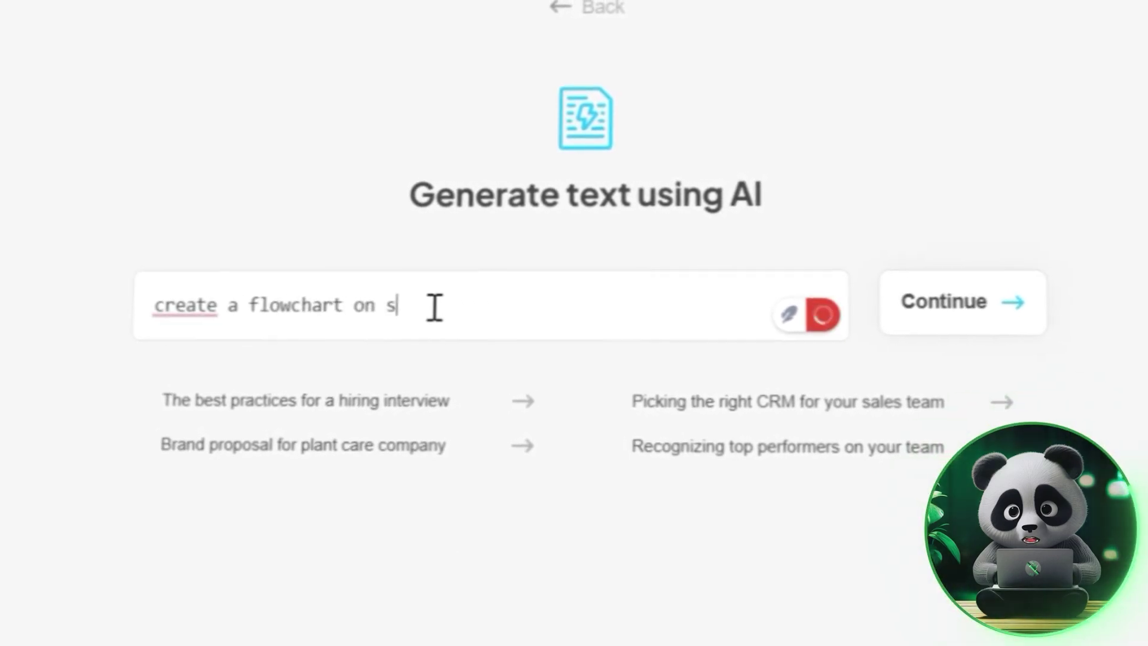
left_click(944, 317)
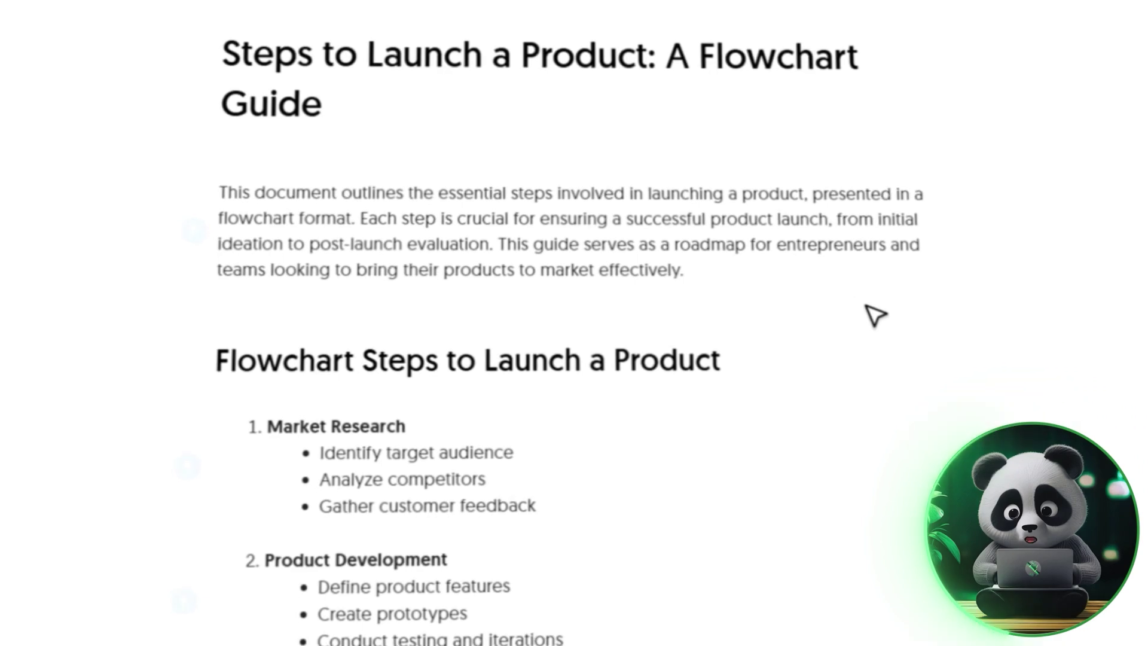
Step: Scroll through the eight launch steps, Market Research to Continuous Improvement, and back up
scroll(827, 299, "down", 9)
scroll(681, 300, "down", 5)
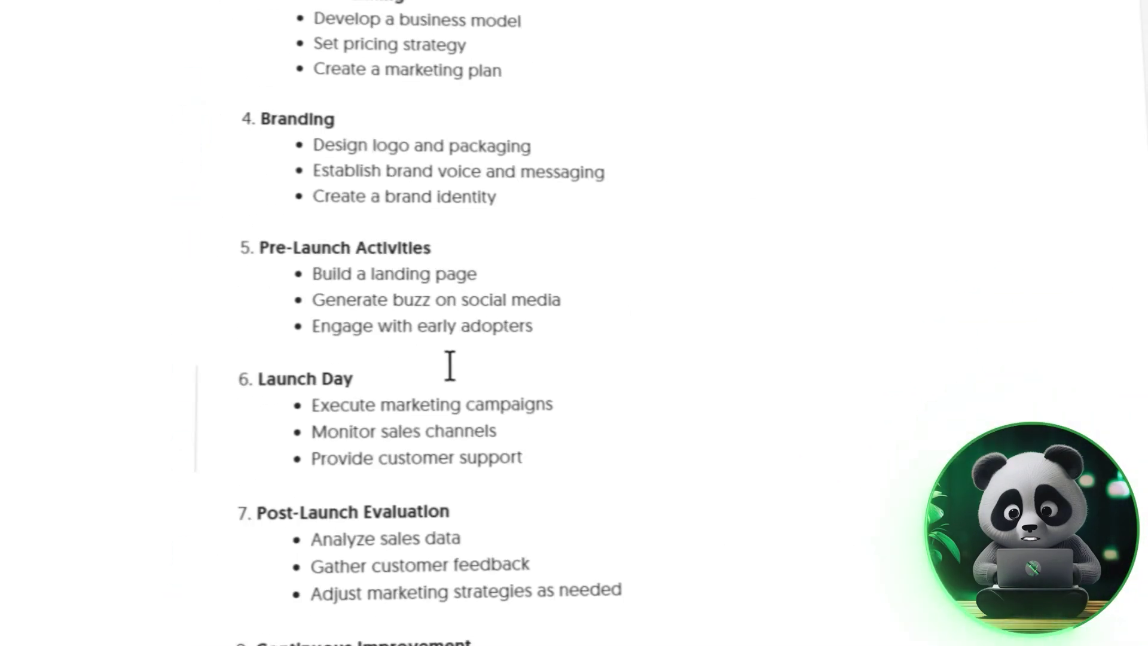
scroll(450, 365, "up", 12)
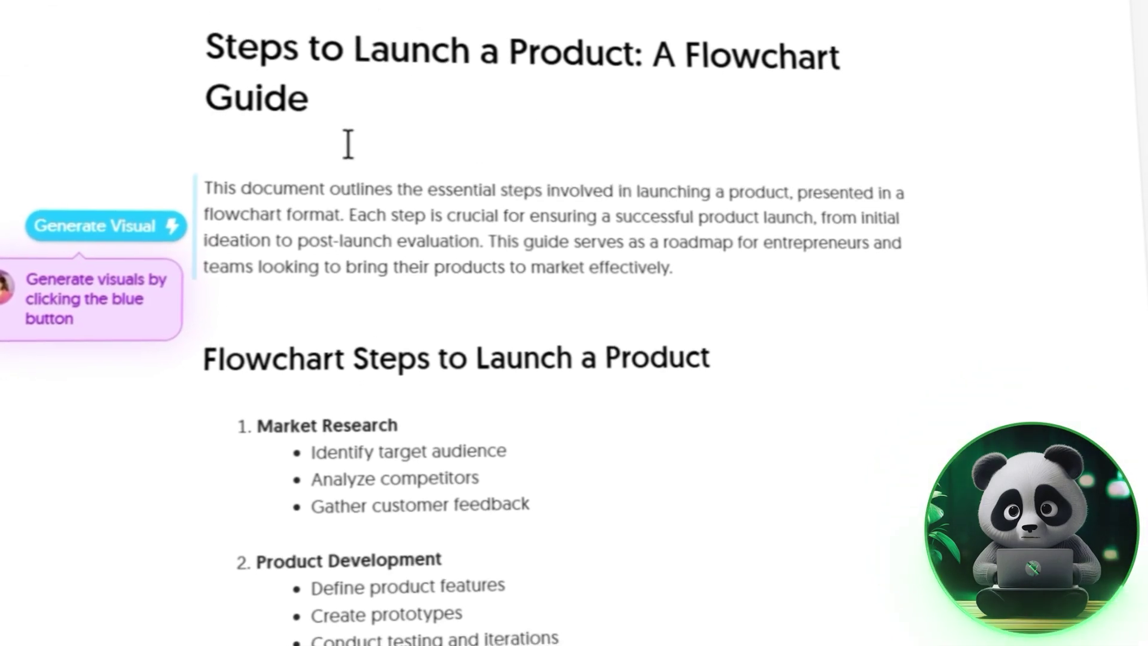
scroll(341, 235, "down", 4)
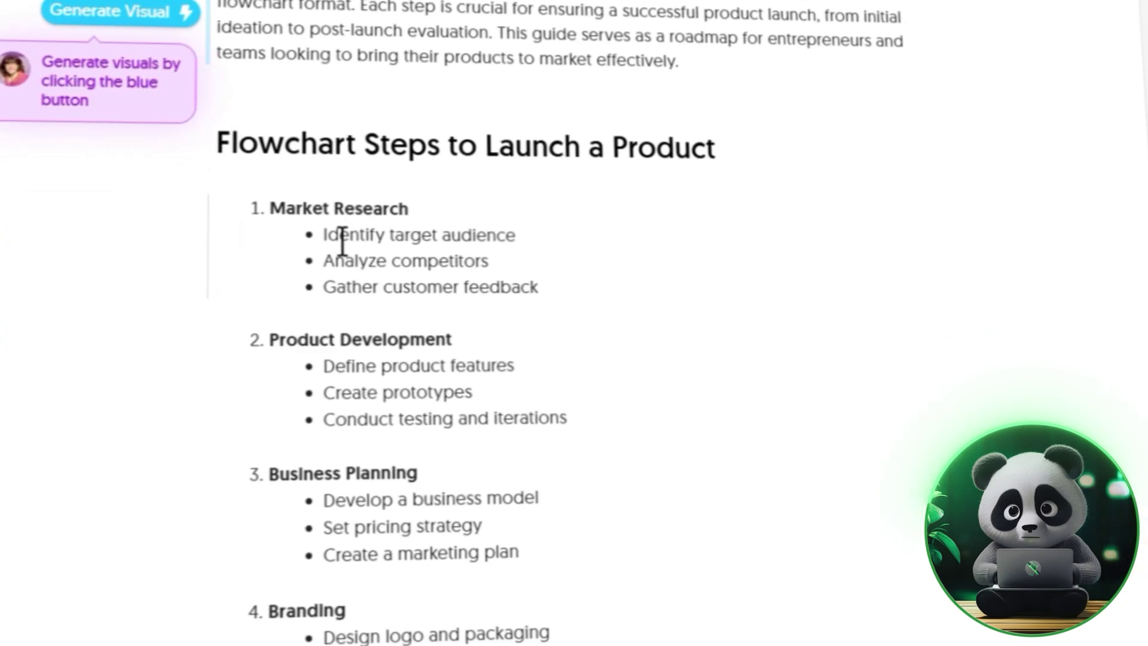
scroll(550, 176, "down", 2)
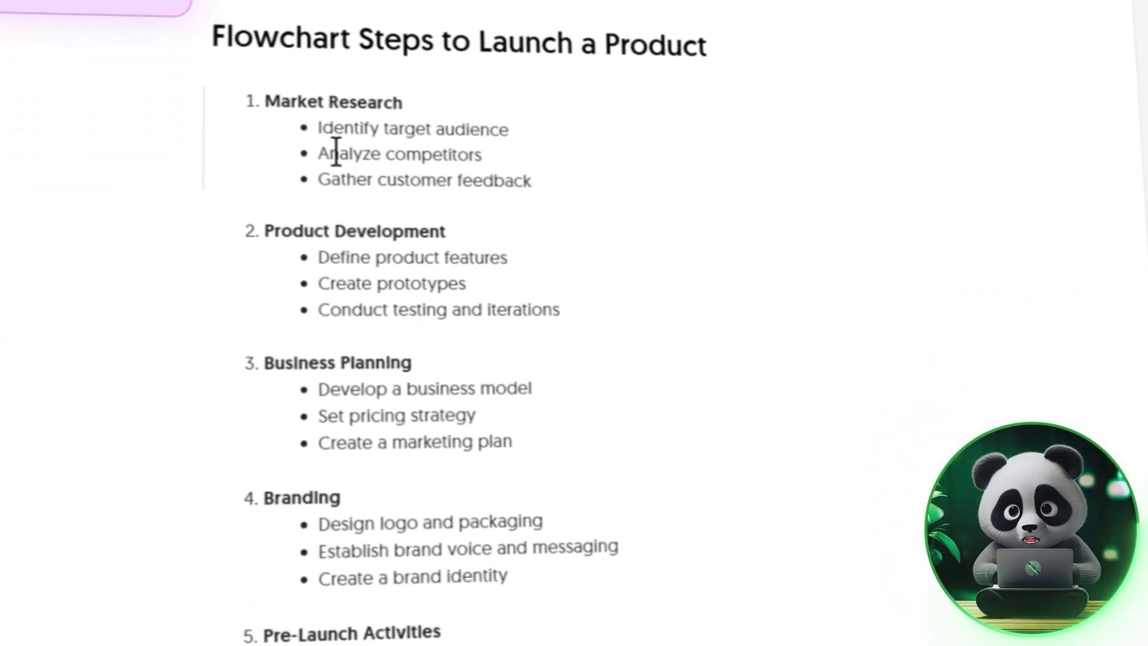
scroll(330, 174, "down", 4)
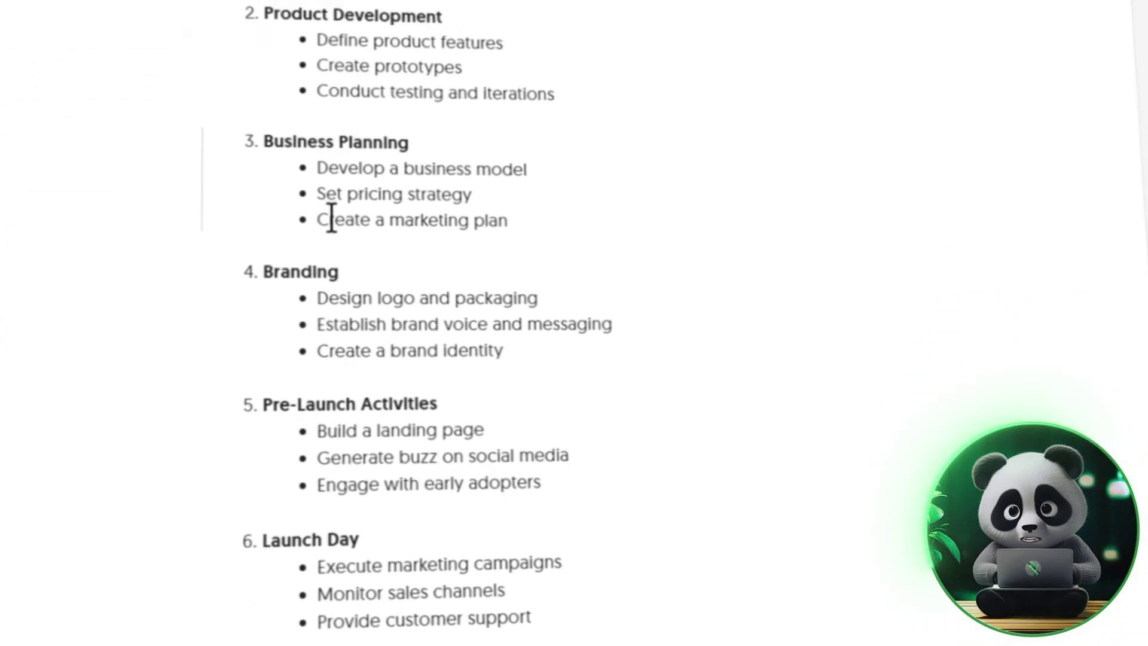
scroll(333, 218, "down", 4)
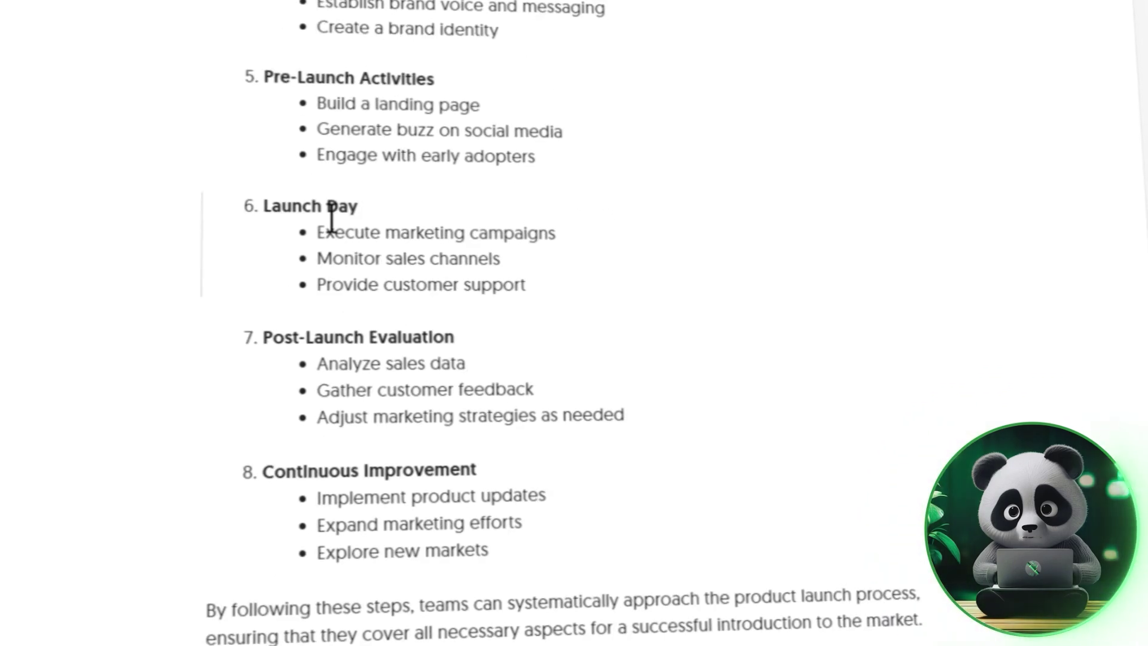
scroll(330, 221, "down", 1)
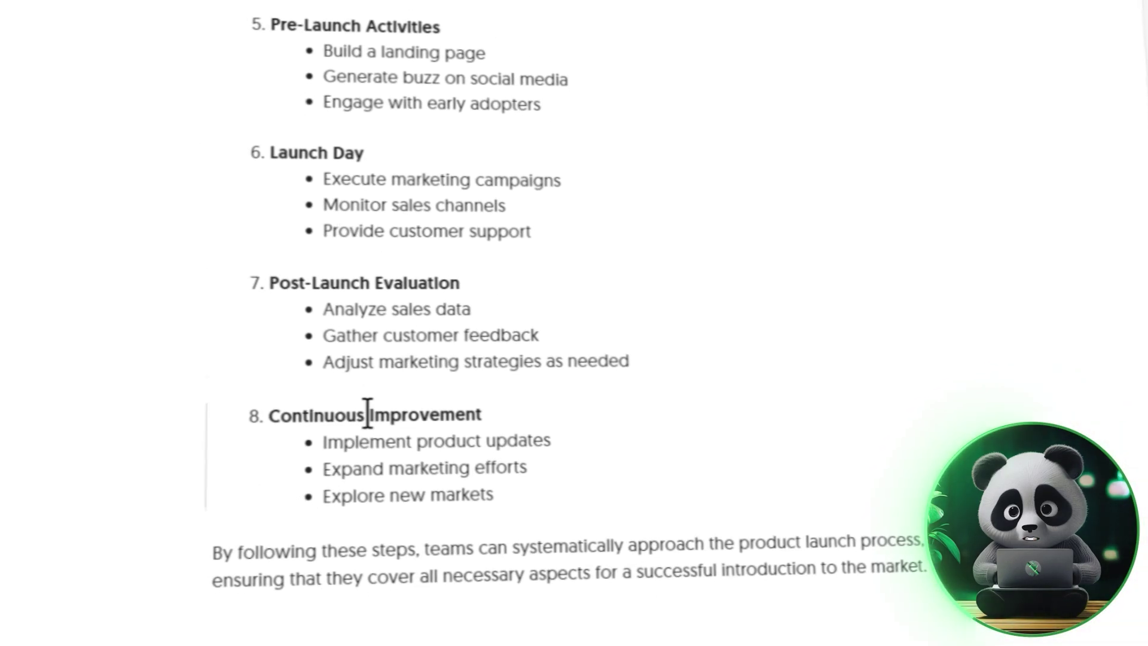
scroll(737, 559, "up", 6)
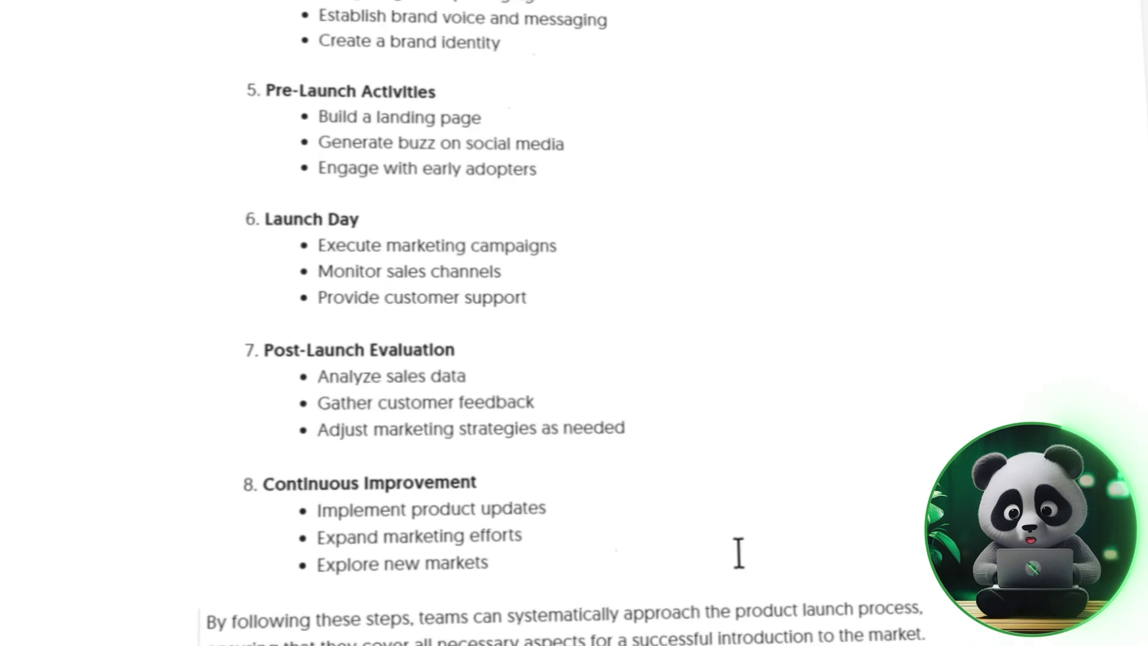
scroll(710, 502, "up", 12)
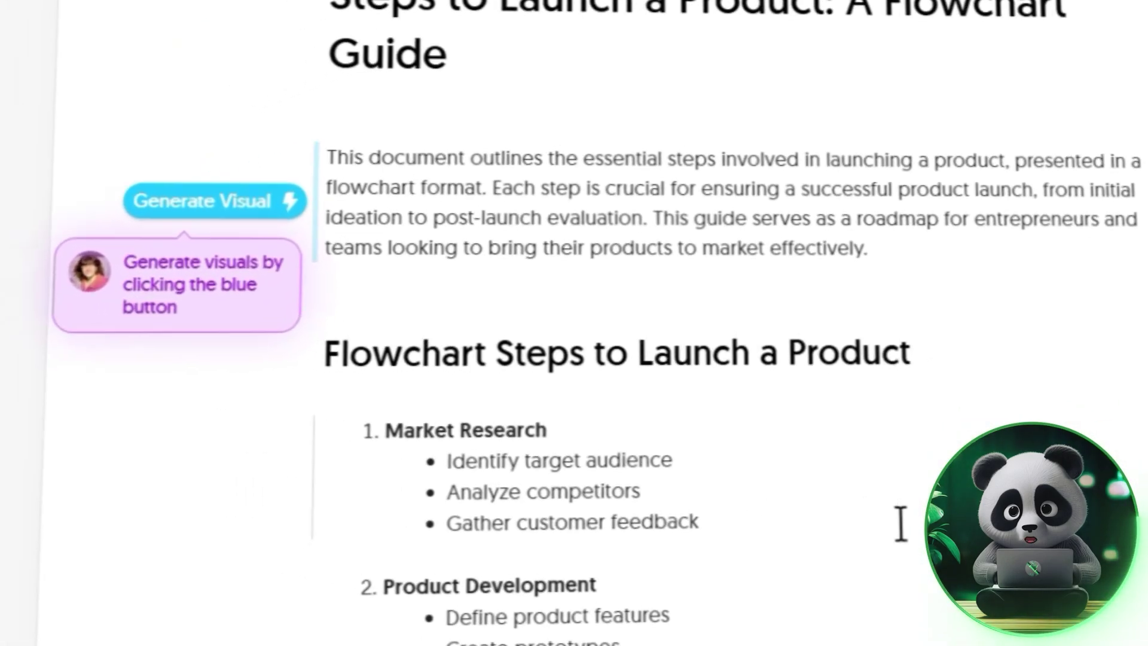
Step: Generate a visual from the intro, trying blue funnel and purple discs before the orange-to-purple funnel
left_click(213, 201)
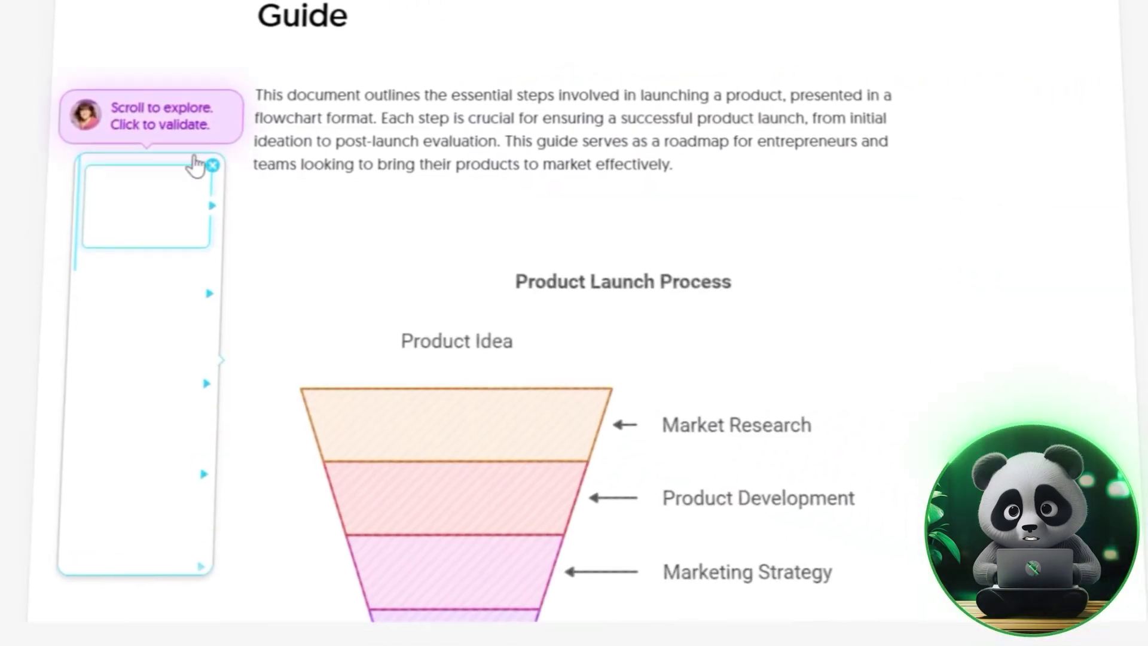
left_click(179, 220)
scroll(590, 98, "down", 10)
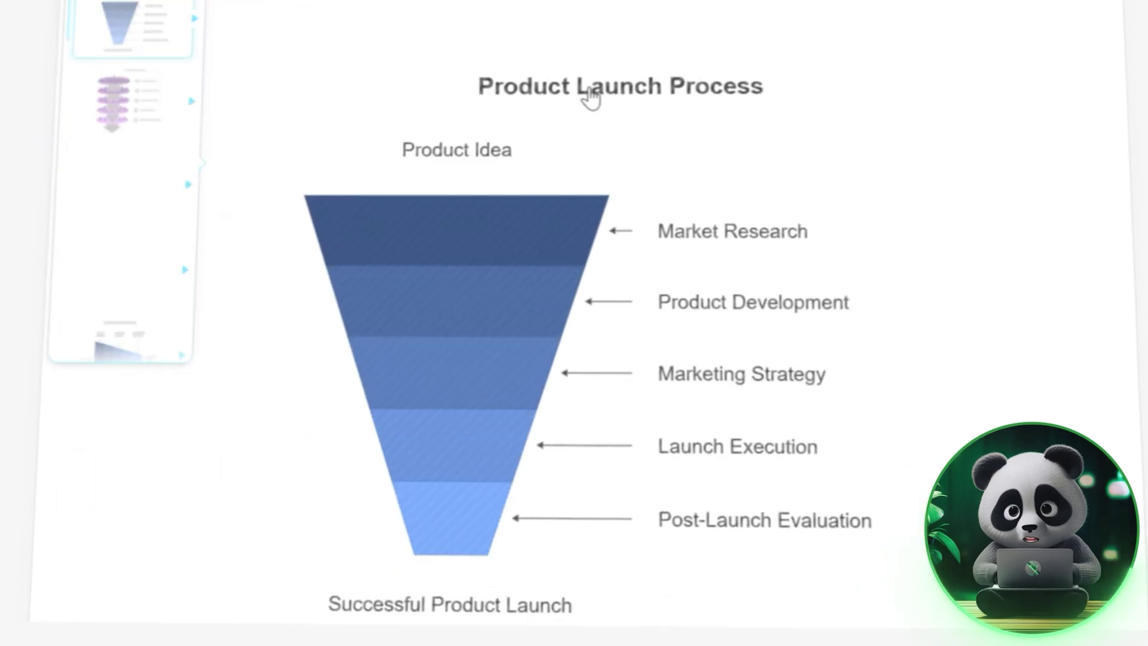
scroll(664, 179, "up", 8)
scroll(666, 173, "up", 2)
left_click(171, 297)
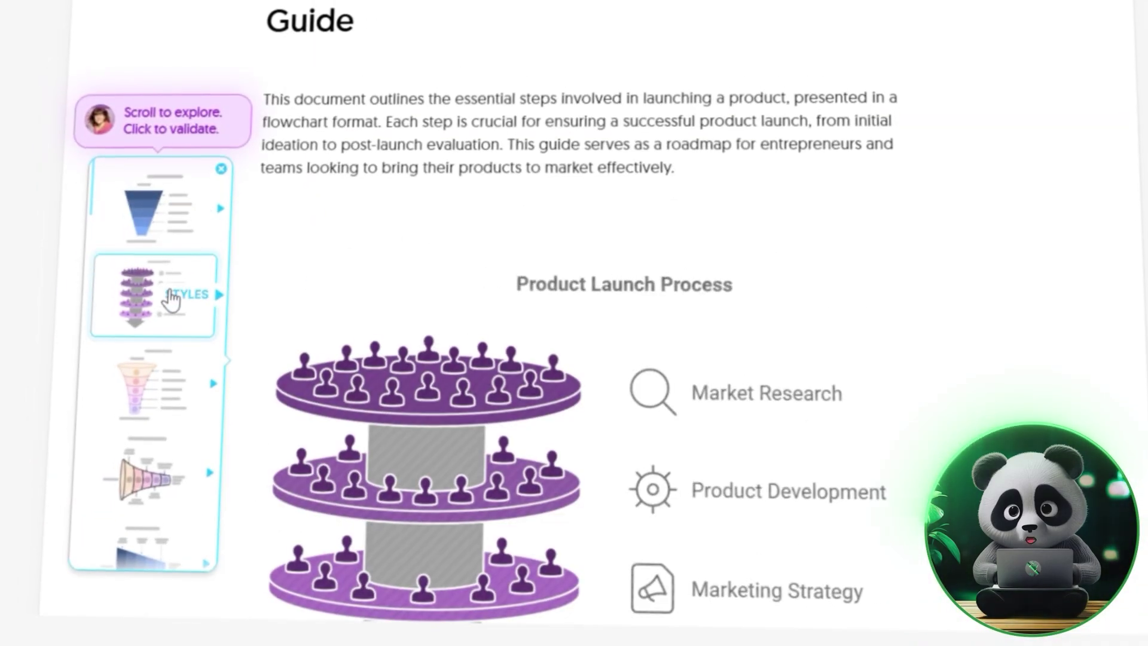
scroll(235, 261, "down", 3)
left_click(148, 191)
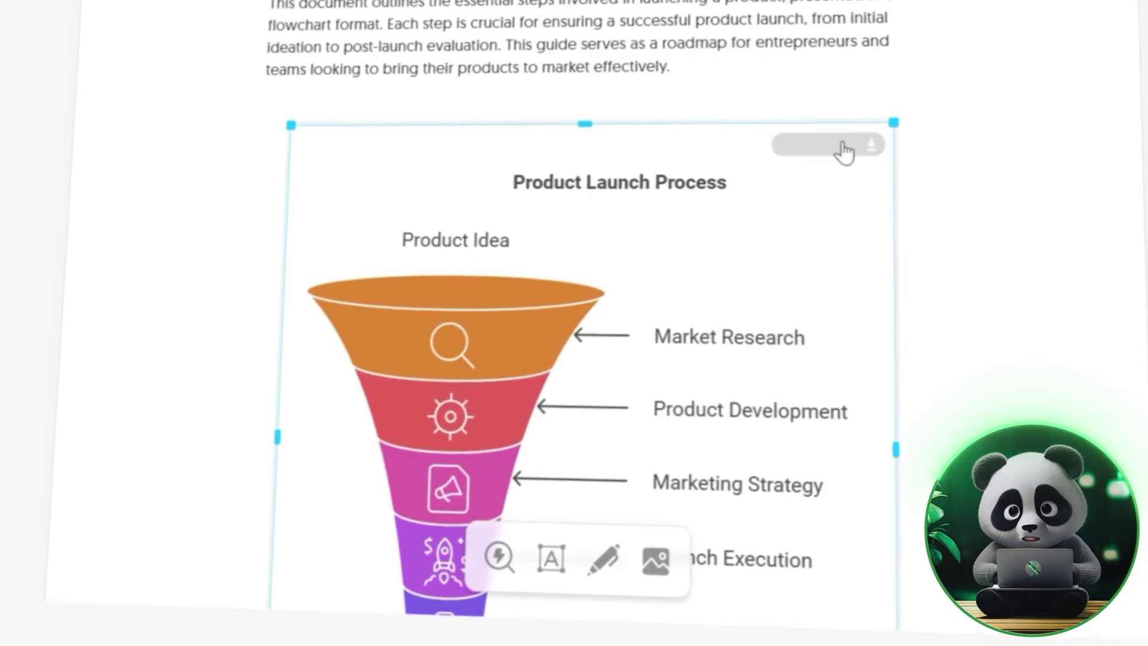
Step: Try light blue, grey, pink and cyan diagram backgrounds, then settle on mint green
left_click(847, 143)
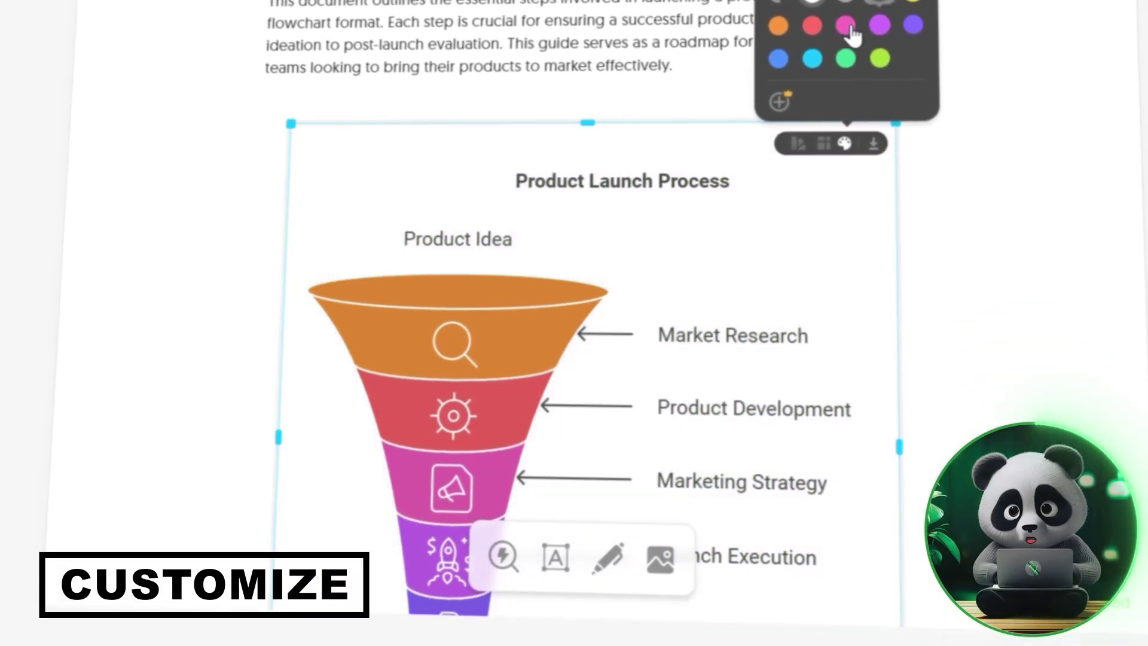
left_click(781, 58)
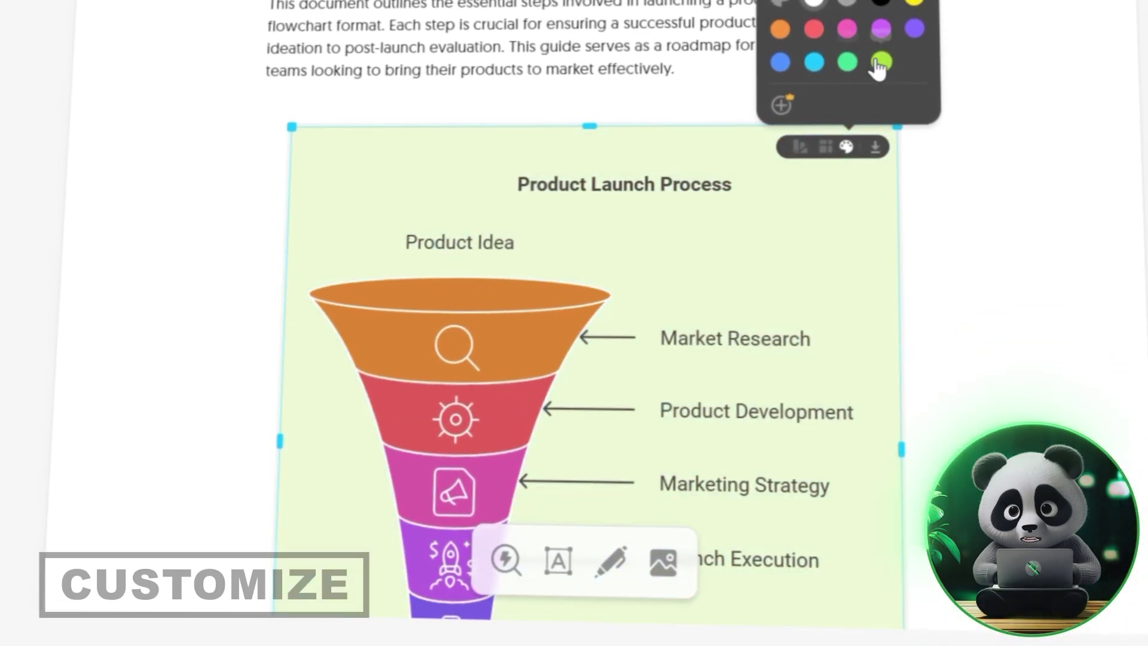
left_click(848, 3)
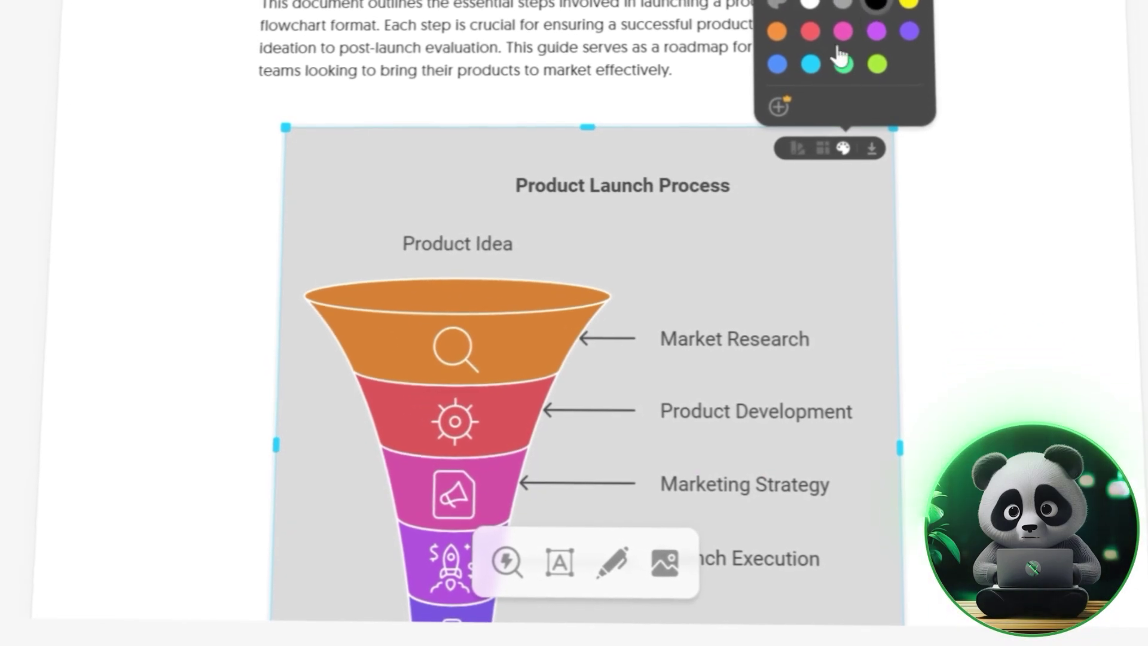
left_click(842, 33)
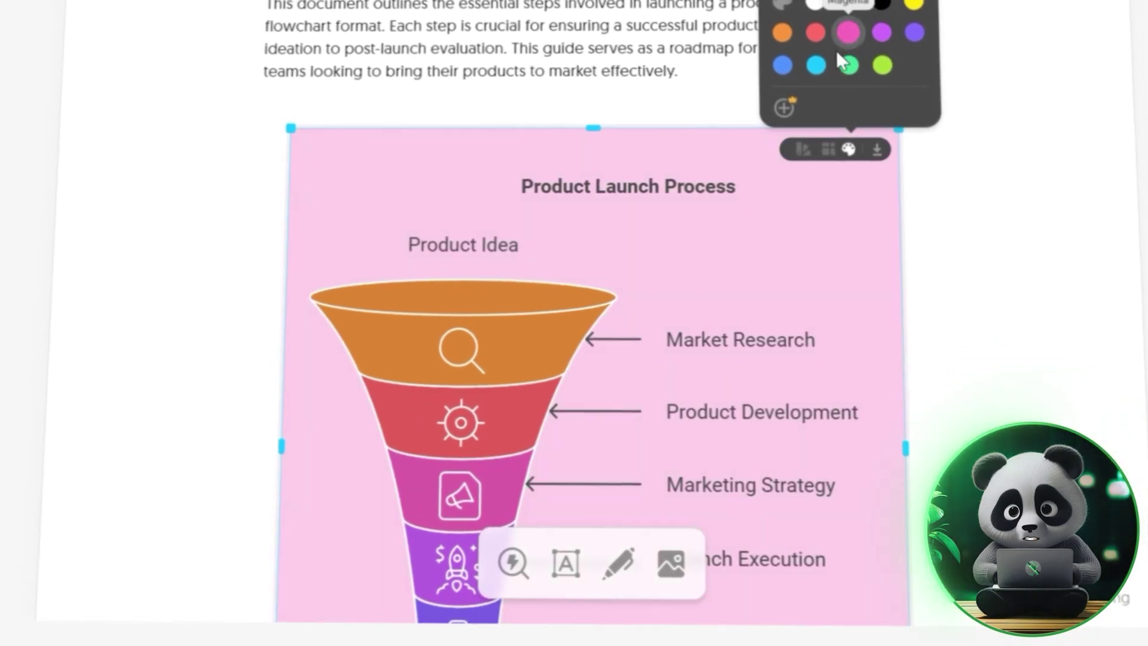
left_click(811, 64)
left_click(774, 62)
left_click(841, 62)
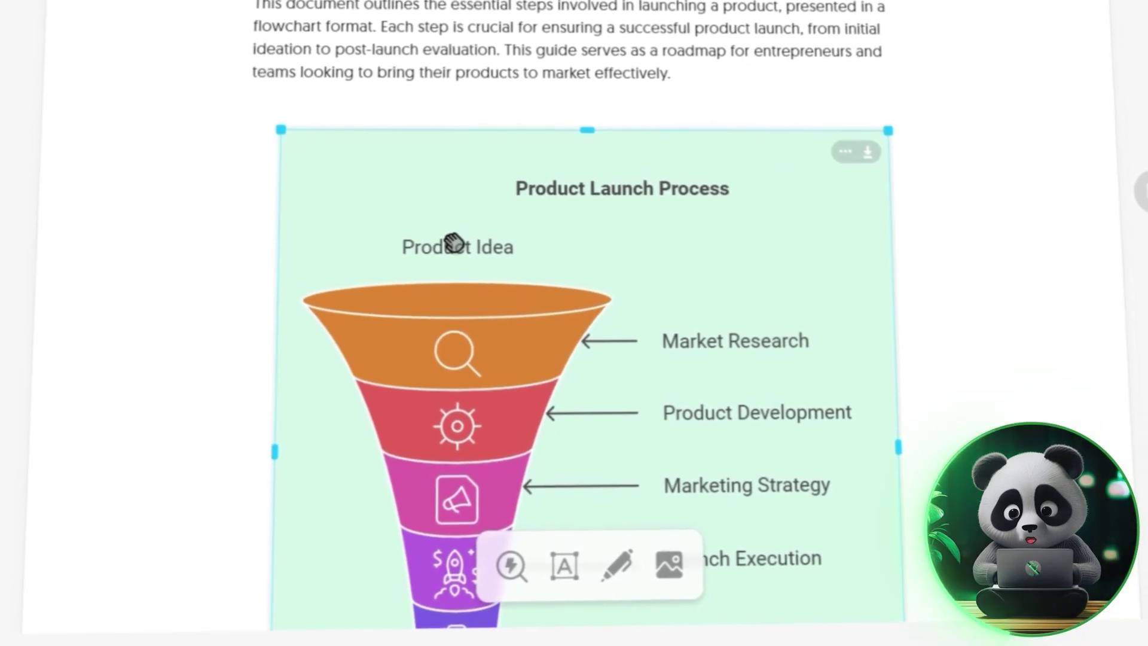
scroll(730, 205, "down", 5)
scroll(633, 264, "up", 3)
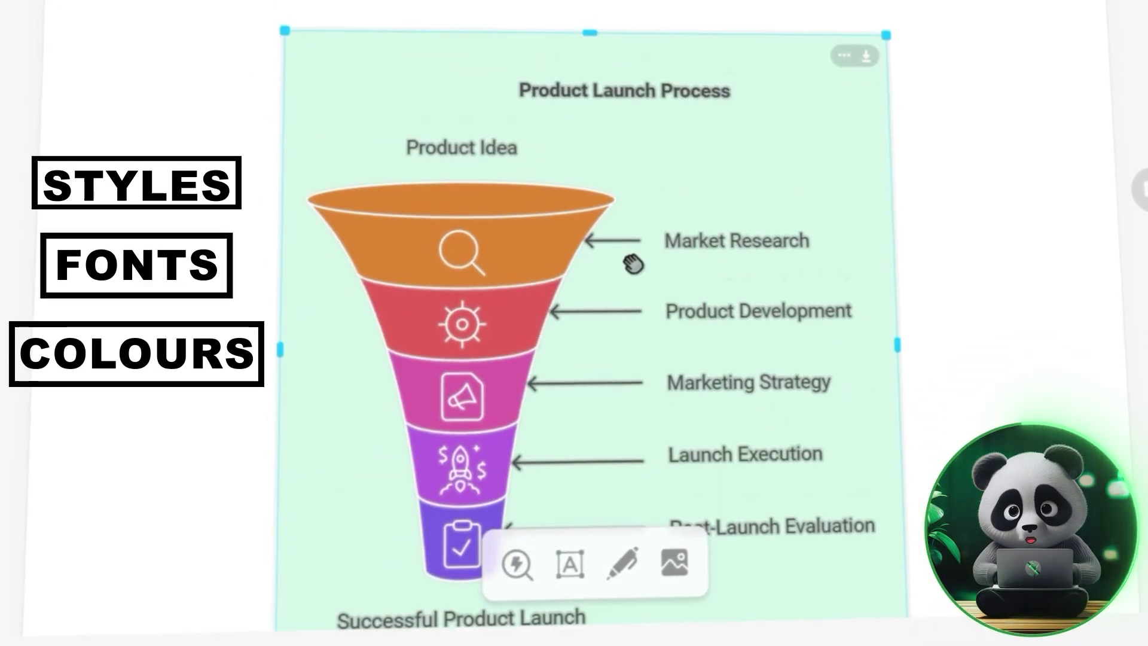
scroll(630, 261, "down", 5)
scroll(622, 264, "up", 4)
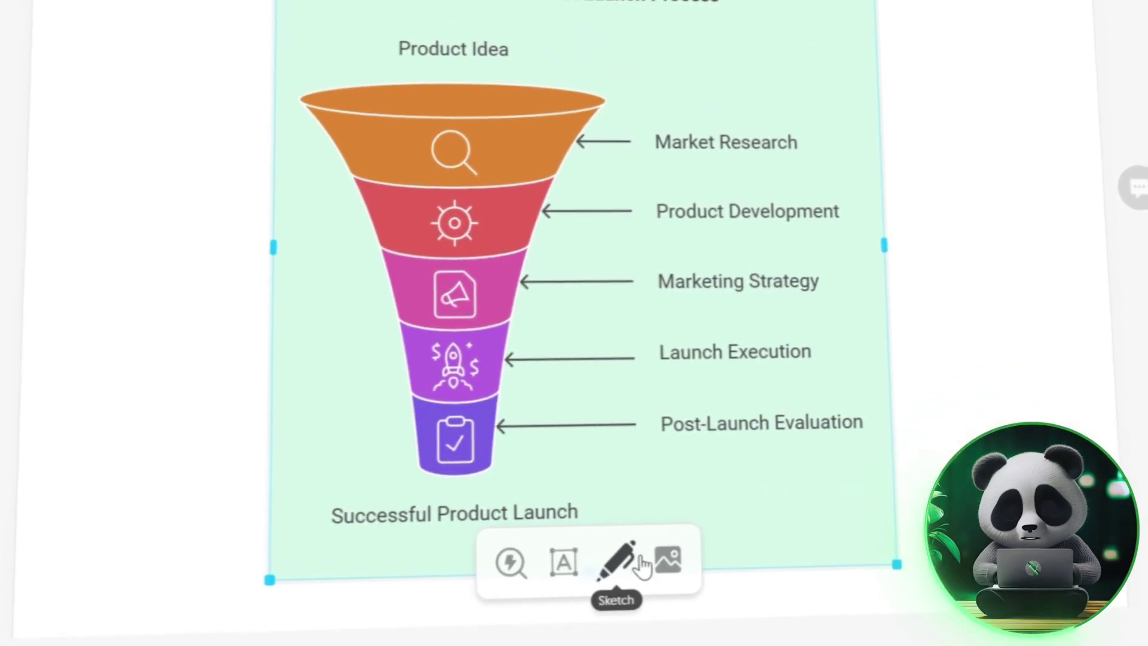
Step: Add the thumbs-up smiley icon found by searching 'happy' and enlarge it by its corner
left_click(668, 559)
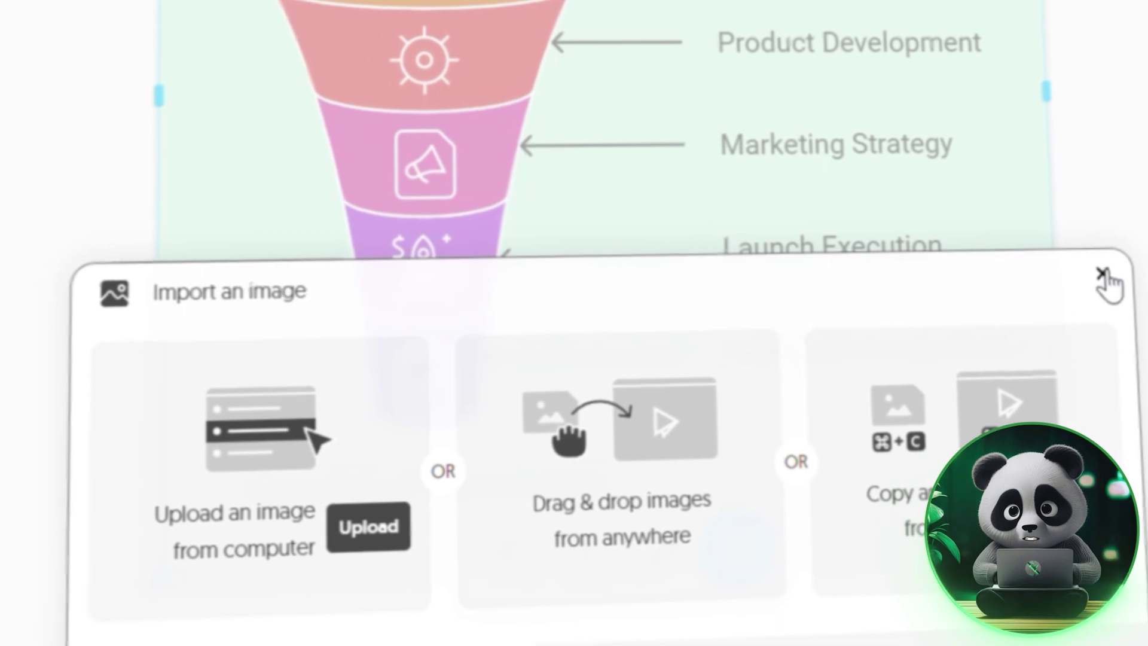
left_click(1102, 275)
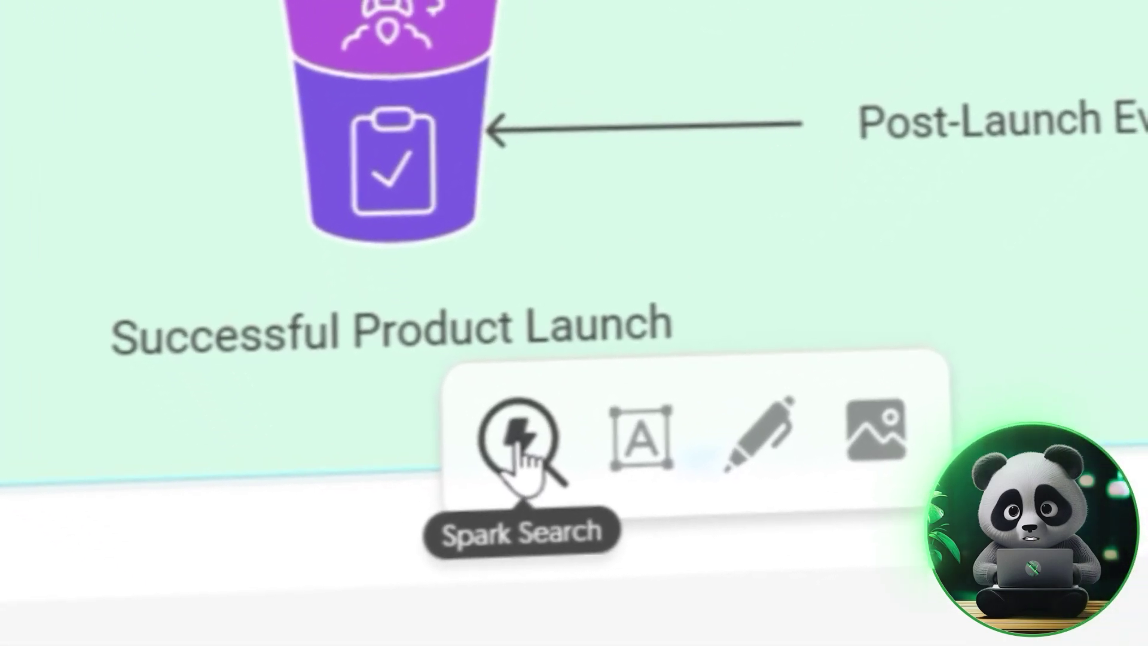
left_click(526, 460)
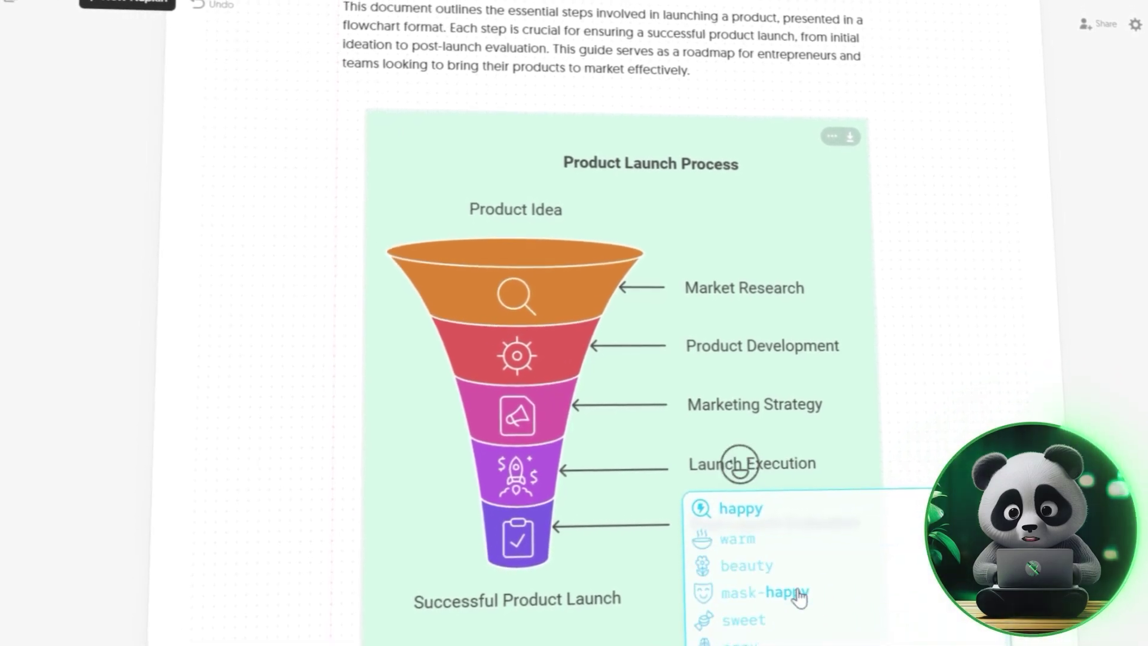
left_click(747, 572)
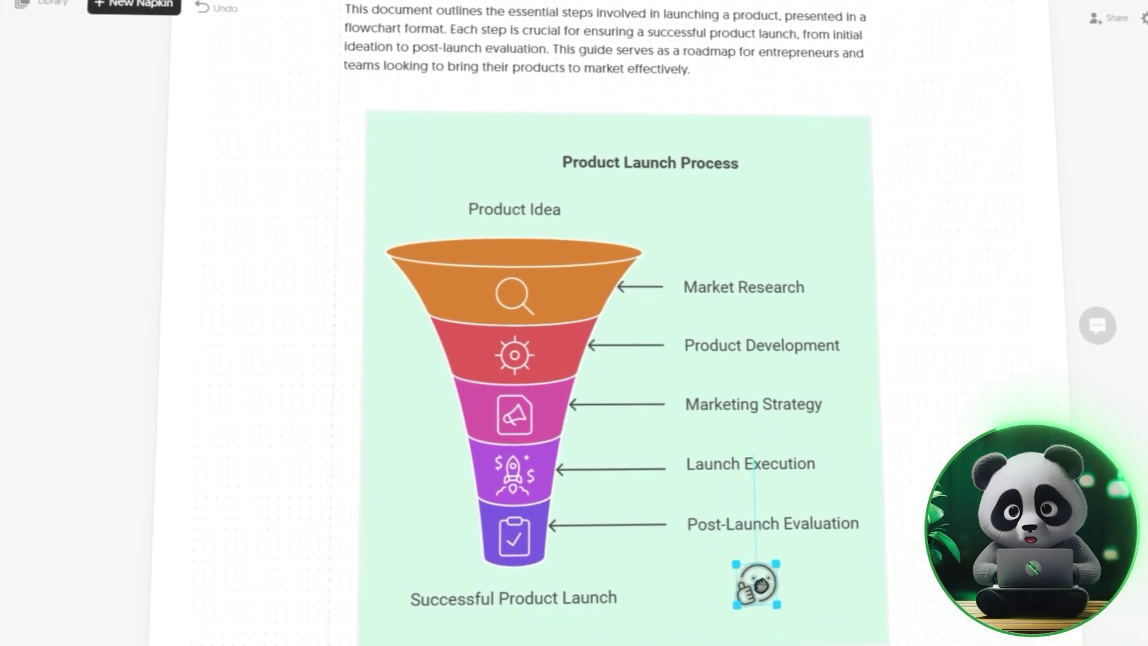
left_click_drag(776, 564, 797, 545)
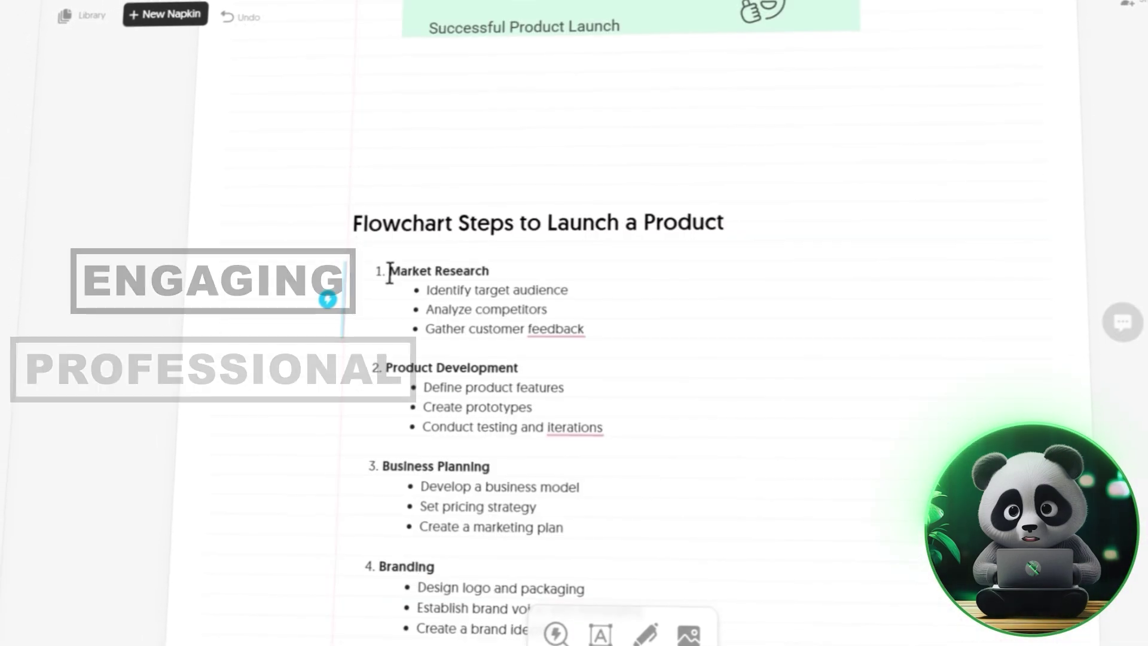
Step: Comment on the Market Research heading that it needs special focus first
left_click_drag(390, 270, 406, 272)
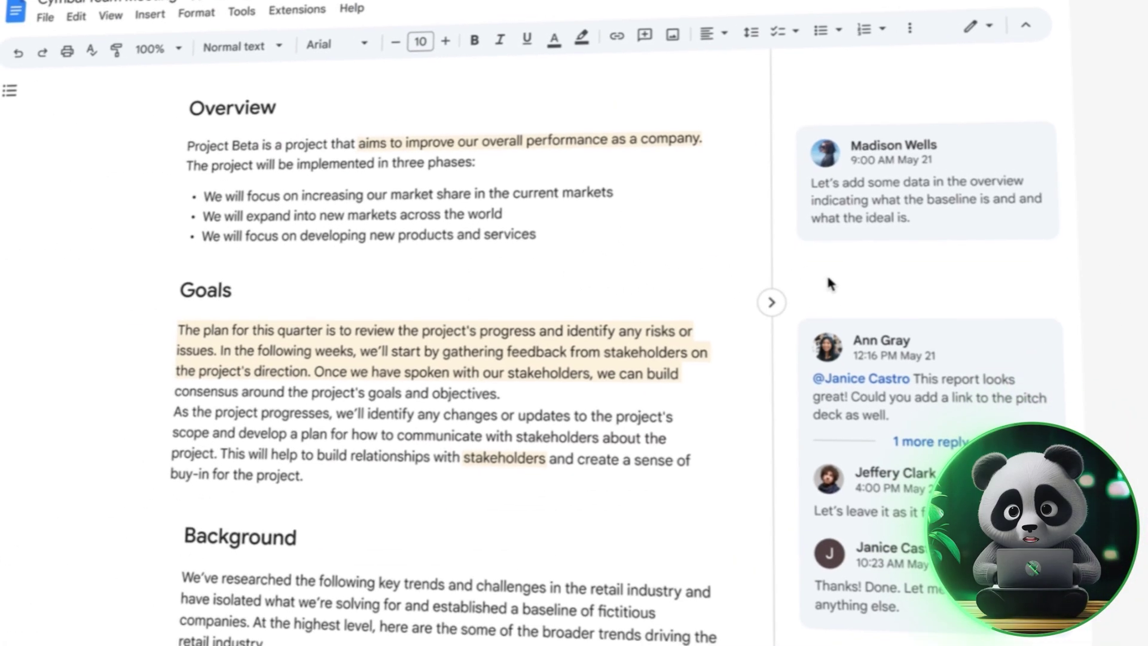
left_click(772, 302)
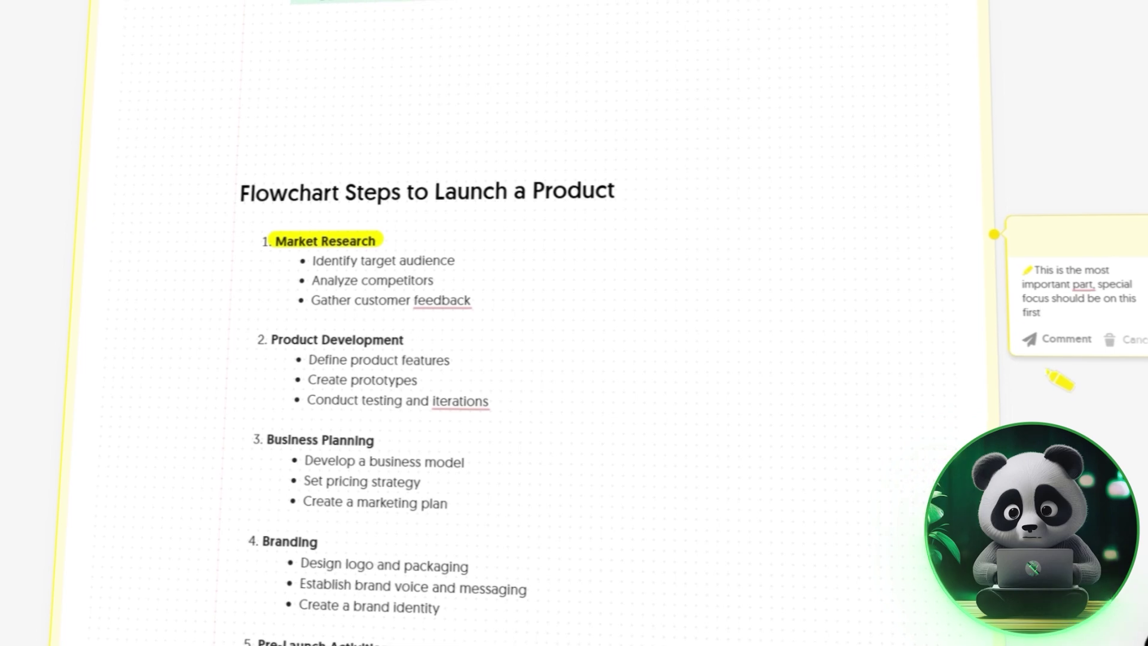
left_click(1046, 336)
scroll(756, 398, "up", 4)
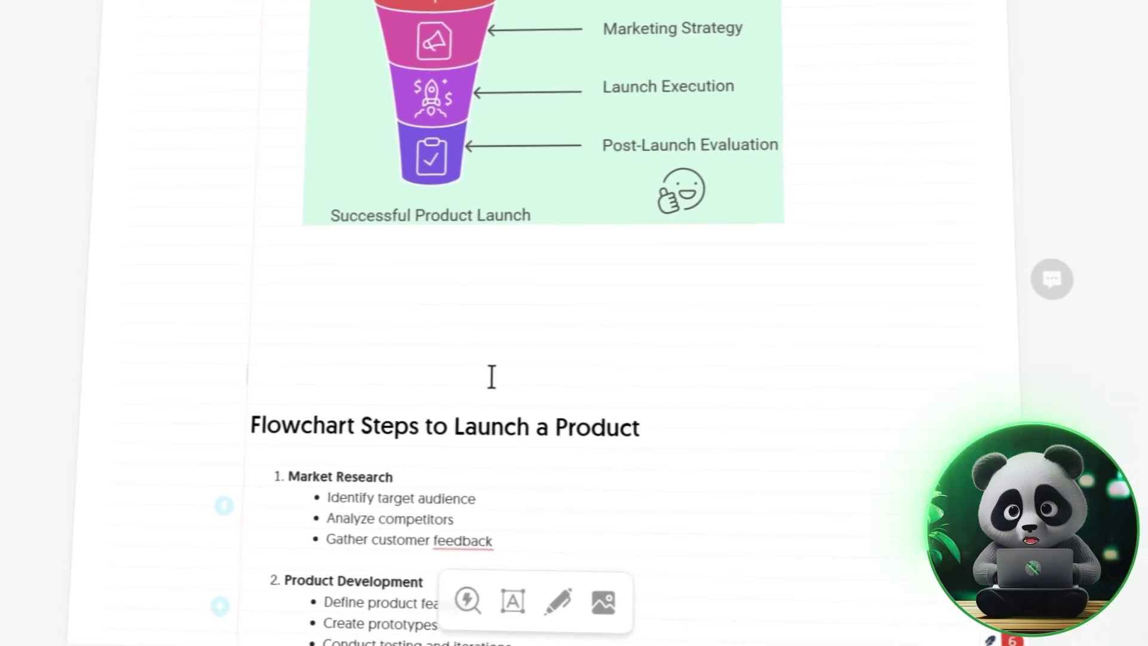
scroll(492, 377, "down", 8)
scroll(496, 374, "down", 8)
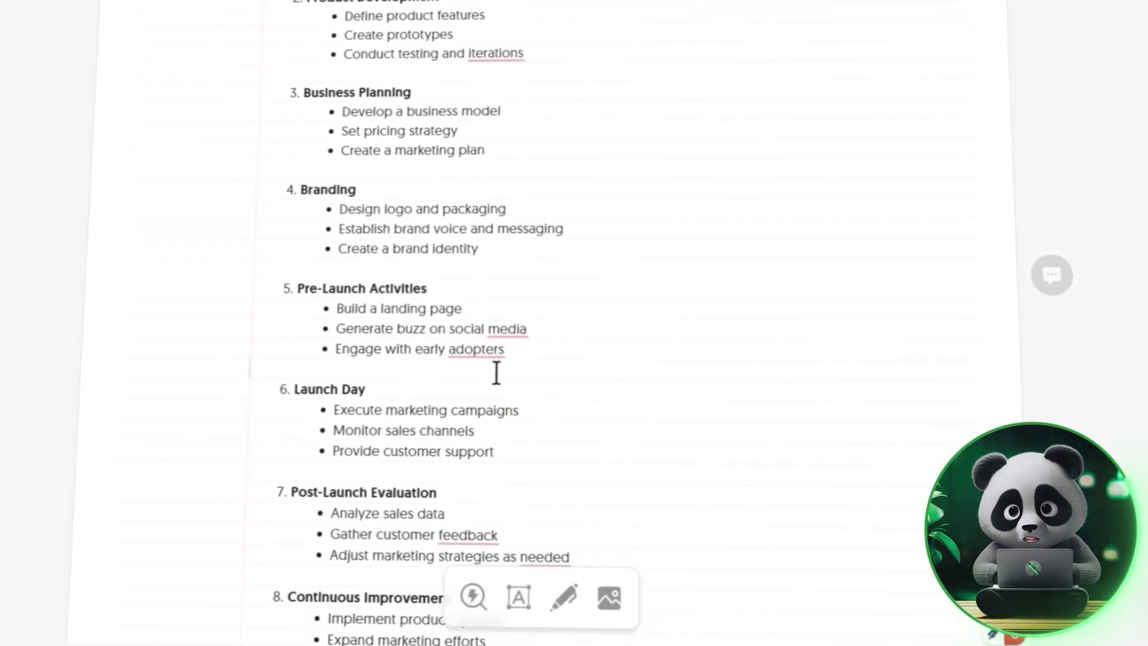
scroll(492, 374, "down", 4)
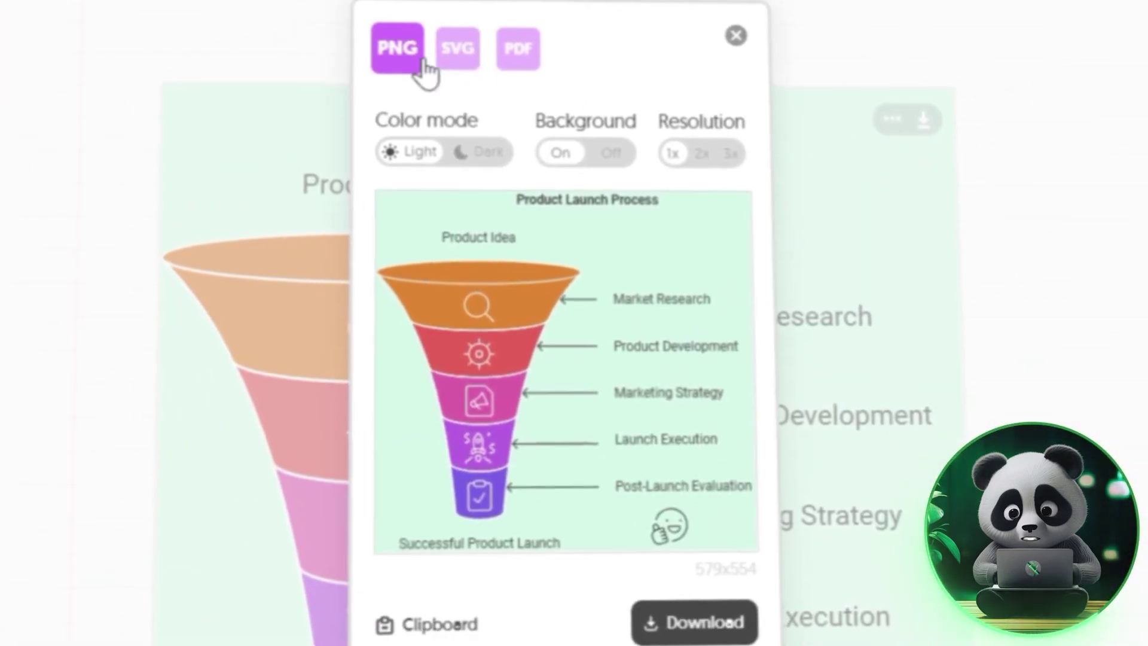
Step: Keep PNG as the export format after trying SVG and PDF, with Dark colour mode
left_click(456, 63)
left_click(525, 66)
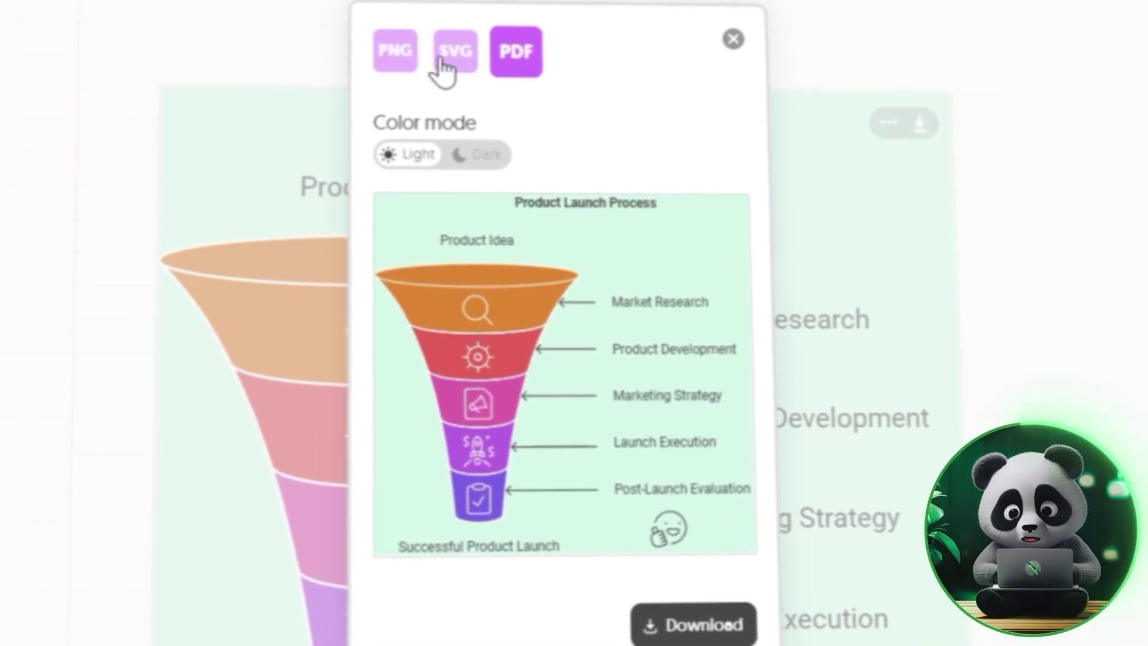
left_click(394, 54)
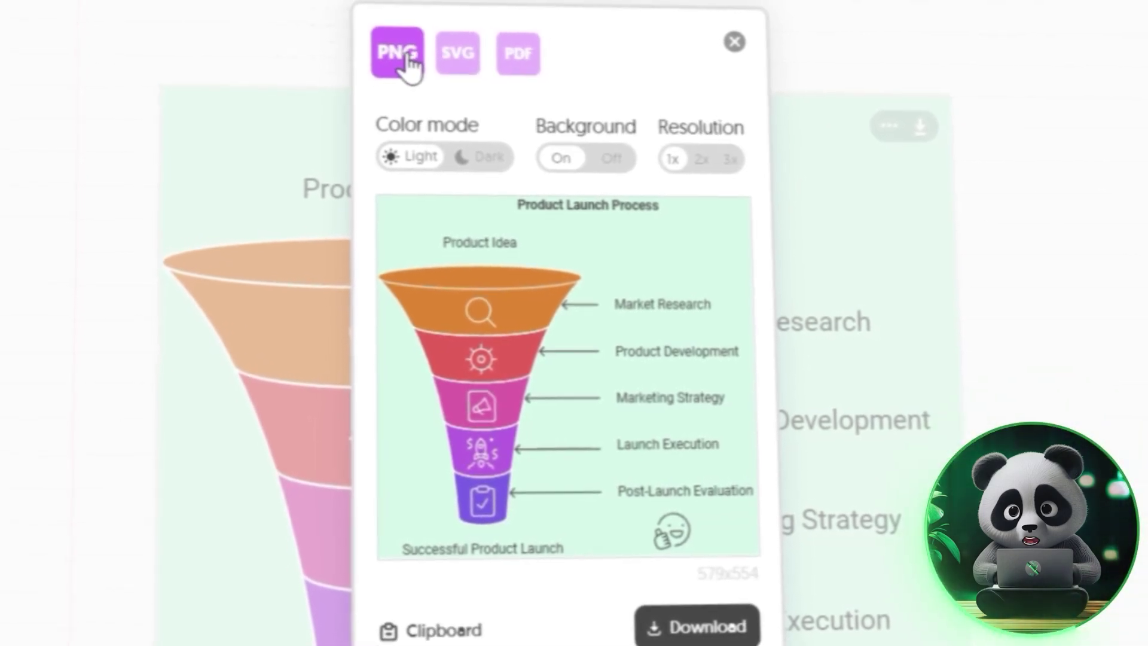
left_click(476, 158)
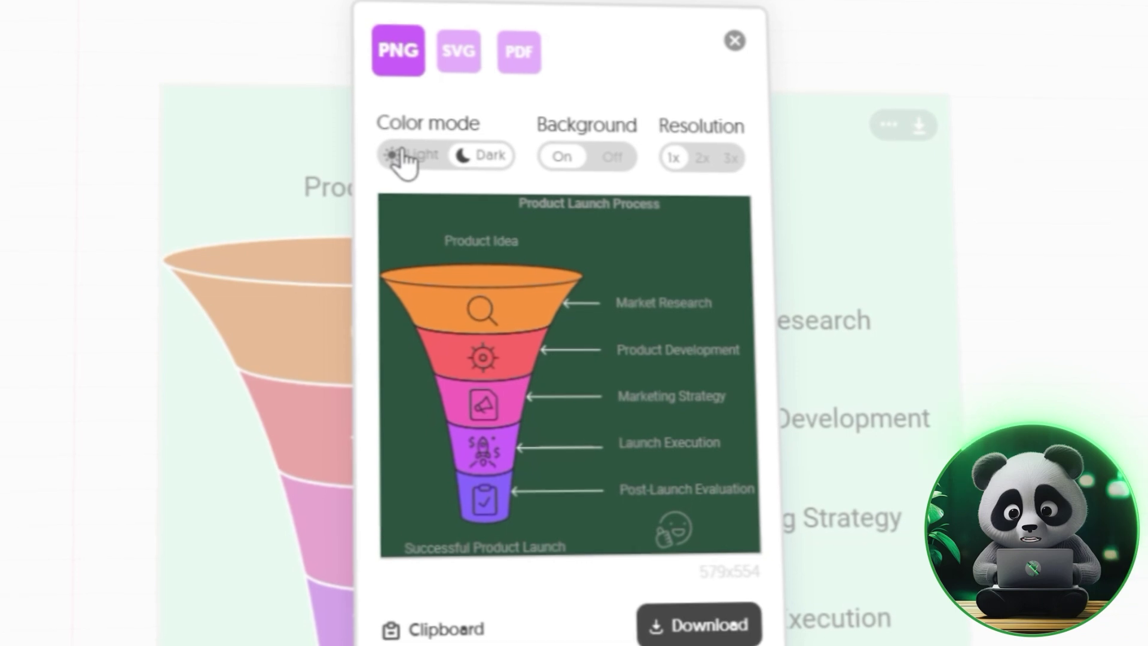
left_click(404, 157)
left_click(464, 157)
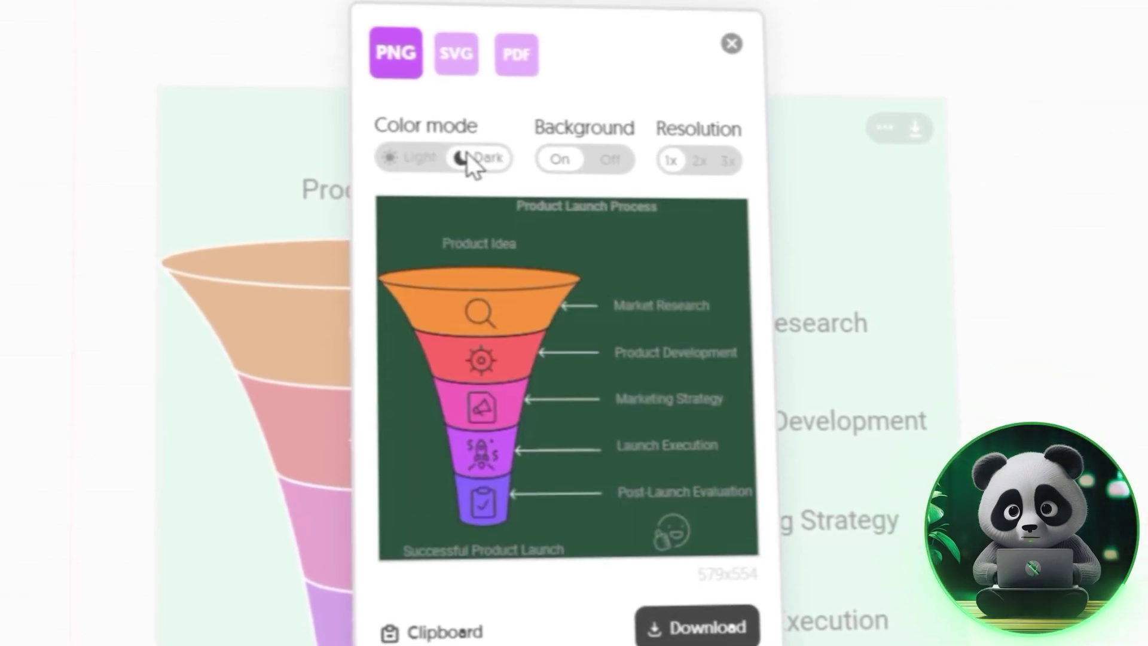